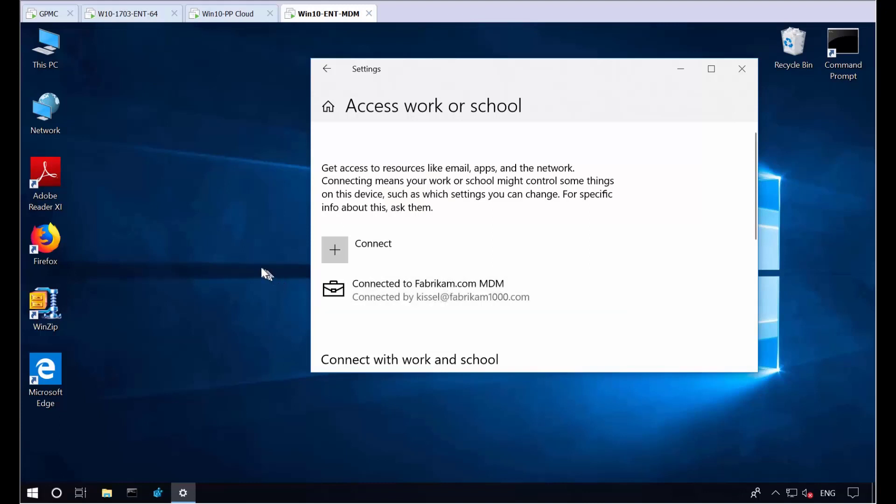
# On the GPMC machine, create a GPO named "Deploy Web Files to all users" linked to the East Sales Desktops OU.
pyautogui.click(237, 259)
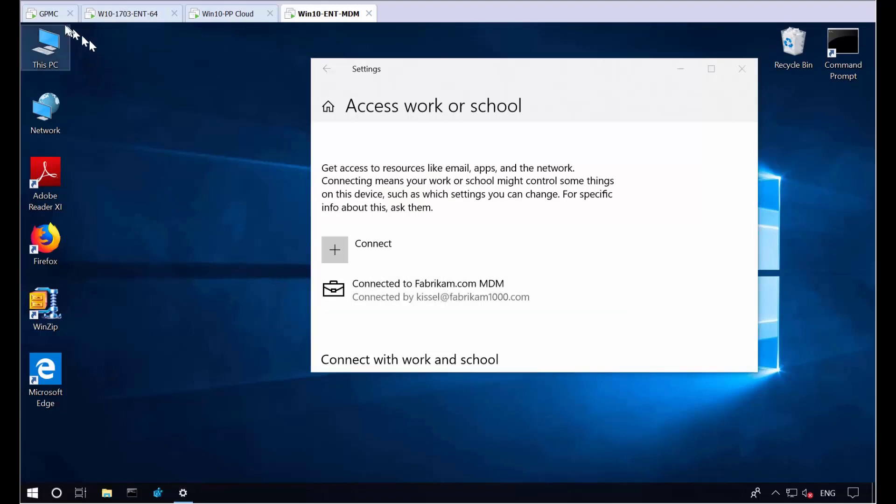
pyautogui.click(50, 17)
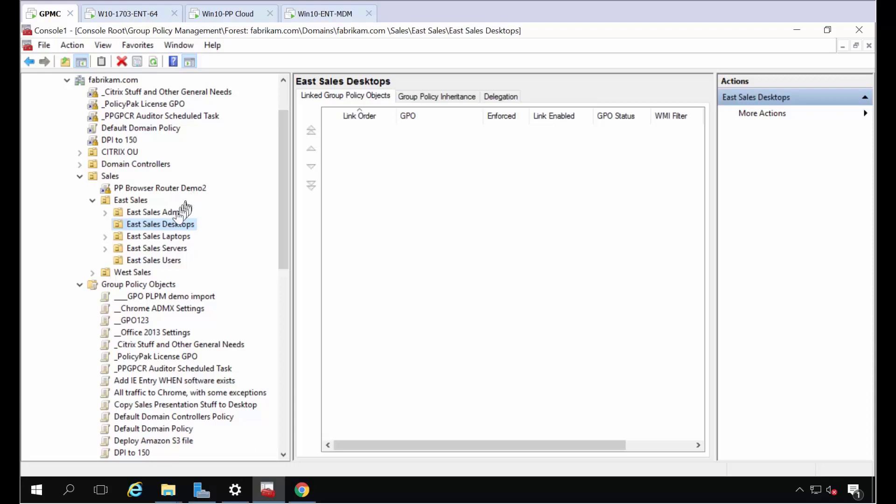
pyautogui.rightClick(173, 225)
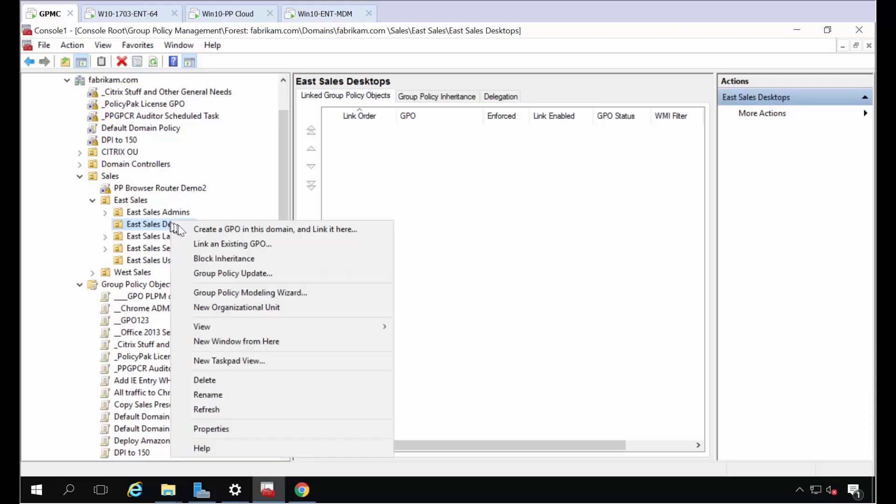
pyautogui.click(205, 229)
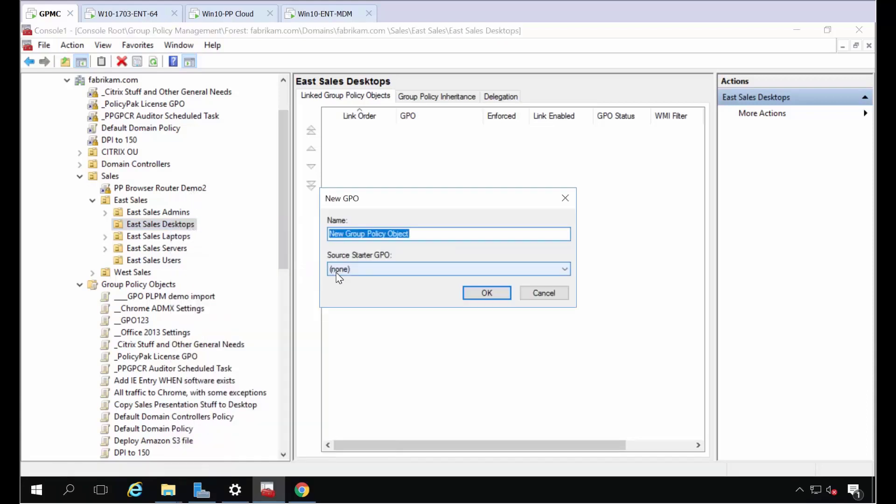
pyautogui.write('Deploy Web ')
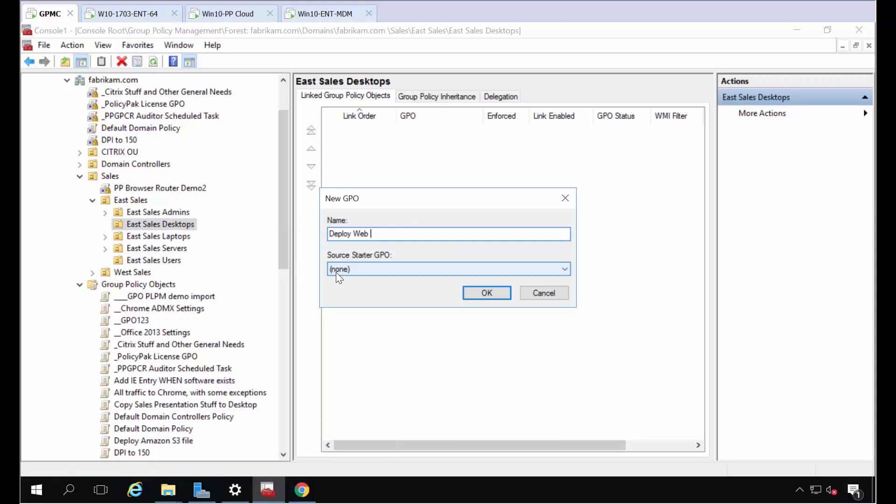
pyautogui.write('Files to all users')
pyautogui.press('Return')
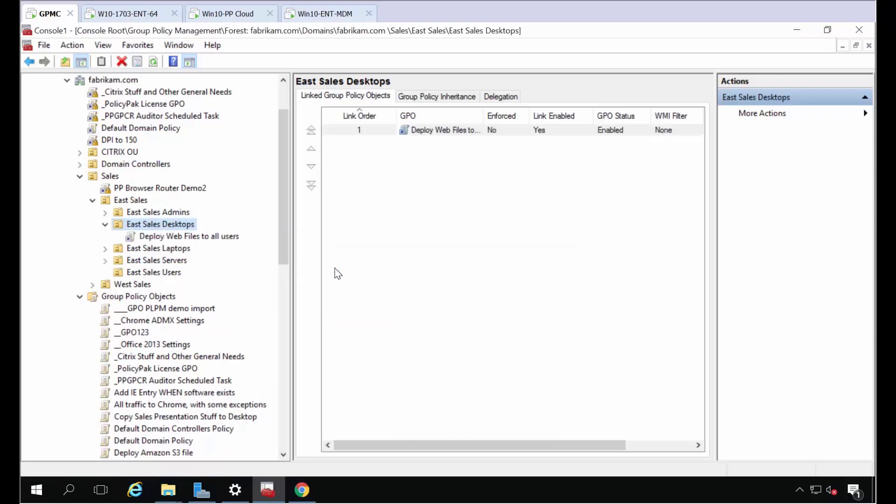
# Edit the new GPO in a maximized editor and open PolicyPak File Delivery Manager under Computer Configuration.
pyautogui.rightClick(229, 235)
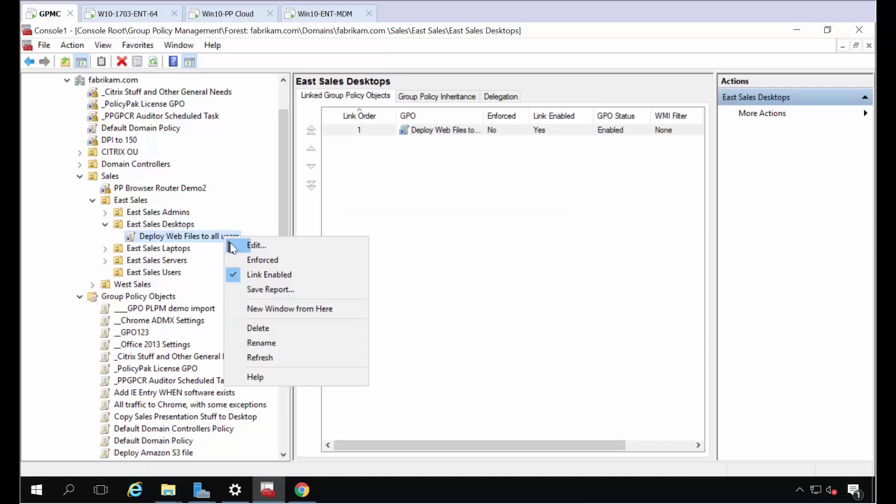
pyautogui.click(237, 243)
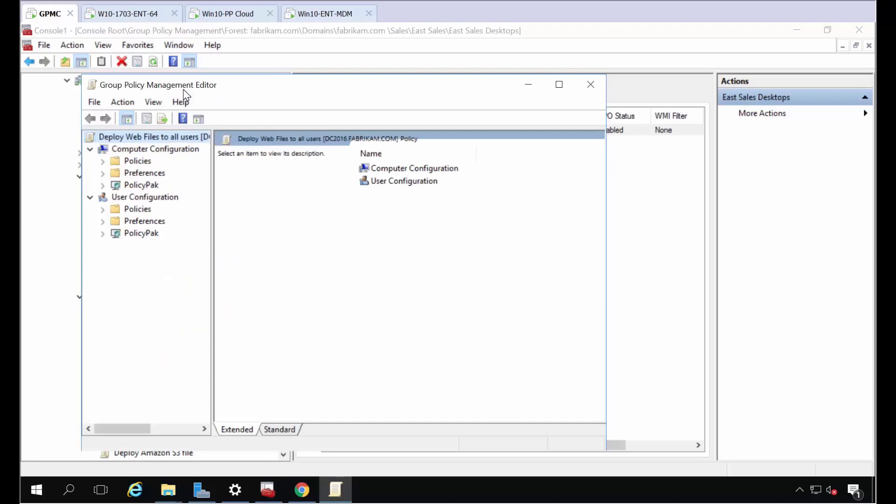
pyautogui.doubleClick(187, 88)
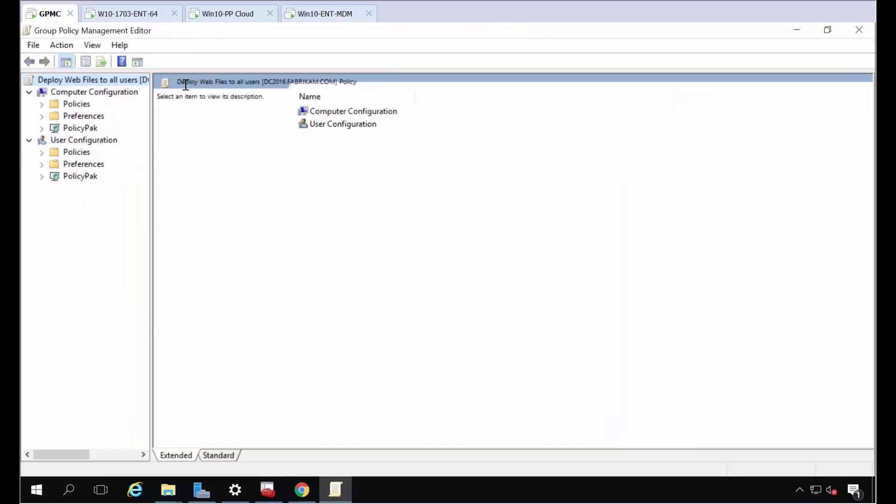
pyautogui.click(40, 127)
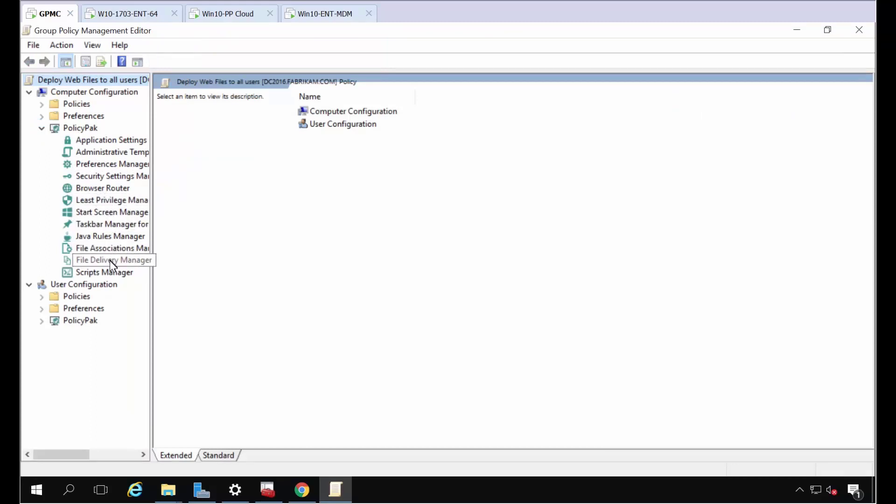
pyautogui.click(135, 260)
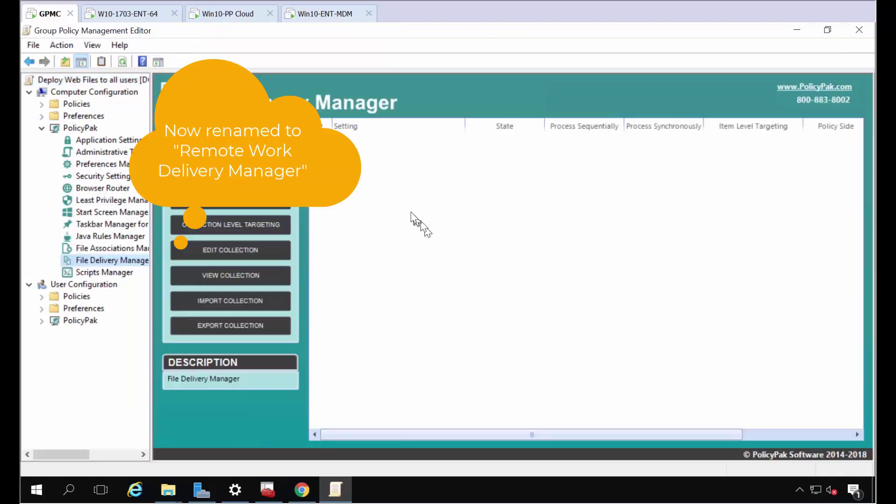
# Start a new web policy that applies to all users who log on to the computer (switched mode).
pyautogui.rightClick(401, 200)
pyautogui.moveTo(426, 206)
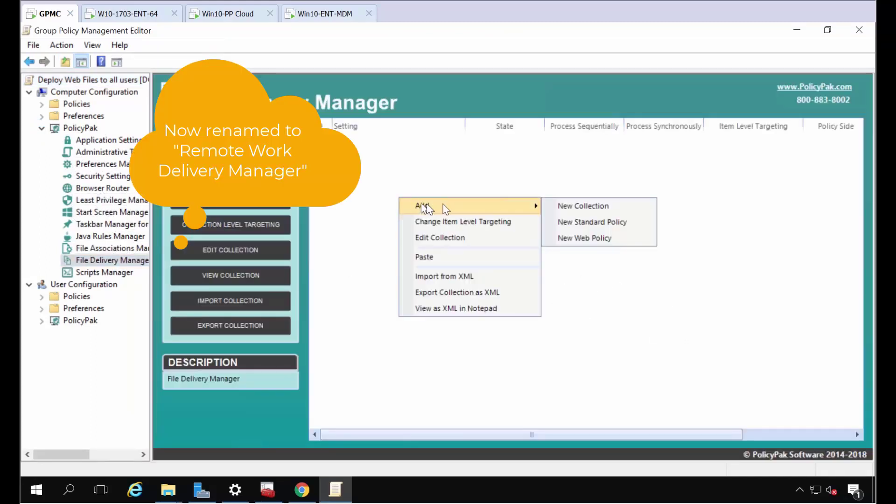
pyautogui.click(581, 238)
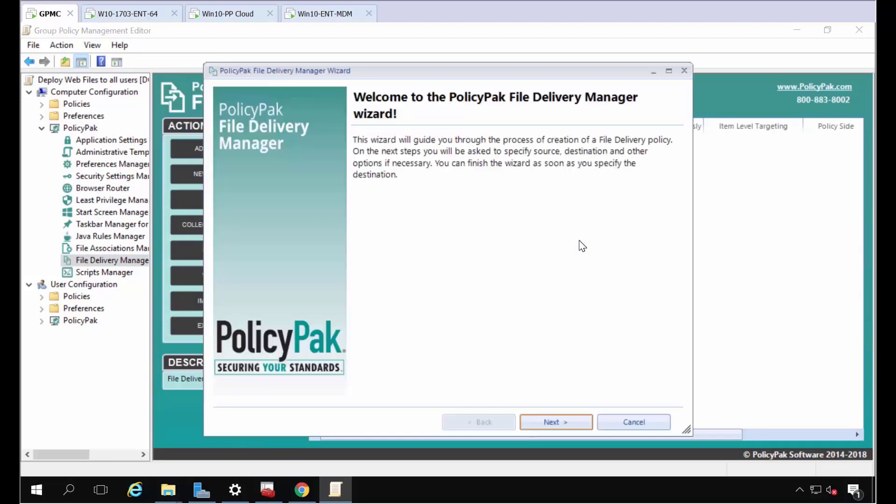
pyautogui.press('Return')
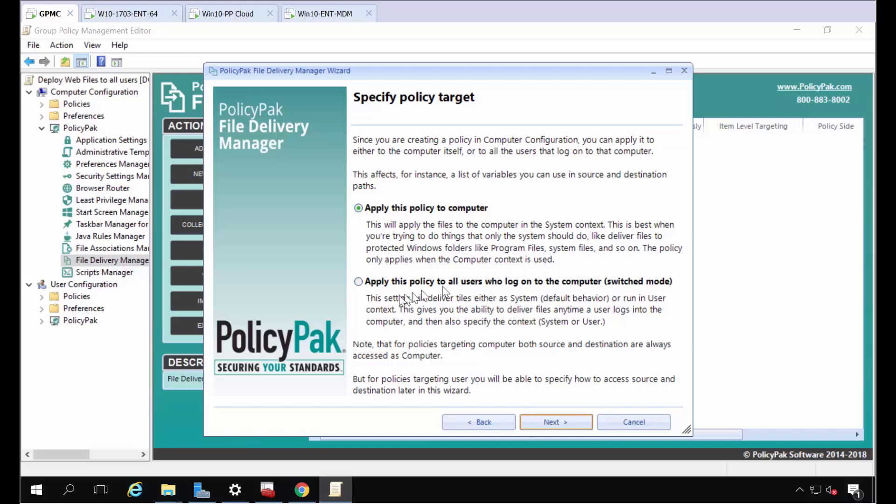
pyautogui.click(383, 284)
pyautogui.click(564, 420)
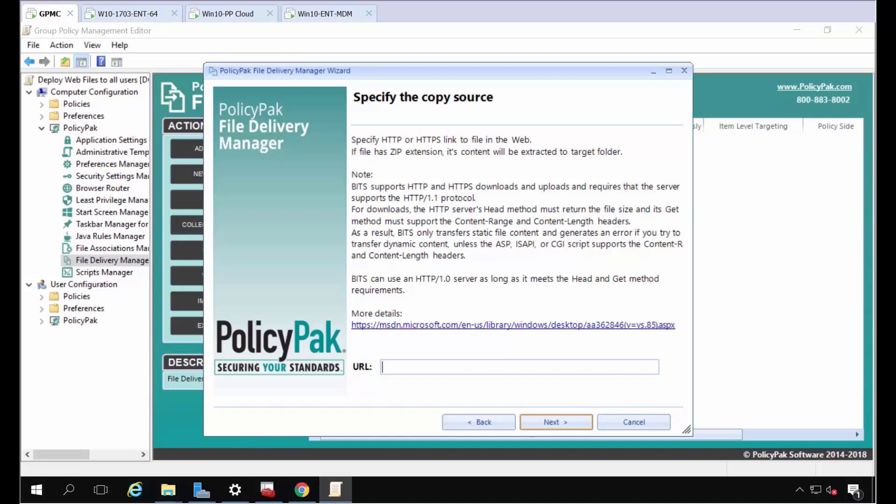
pyautogui.write('https://z_deleteme.s3.amazonaws.com/Sales-Presentation-Stuff.zip')
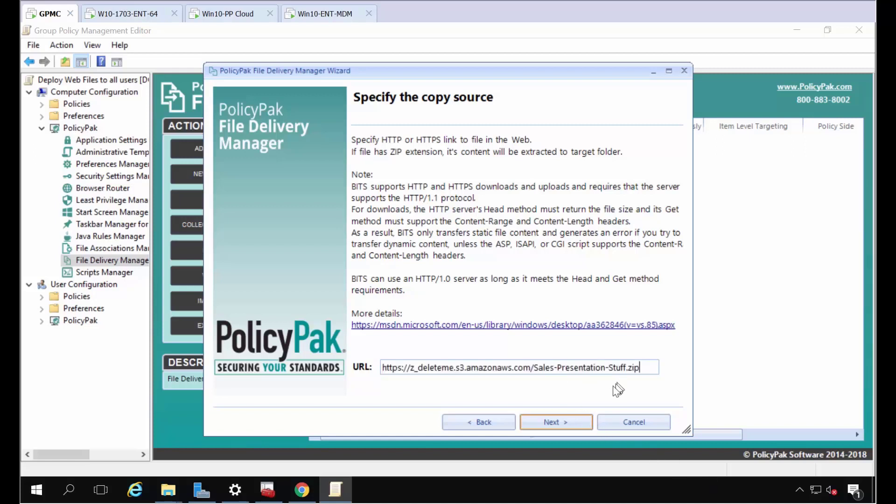
pyautogui.click(567, 425)
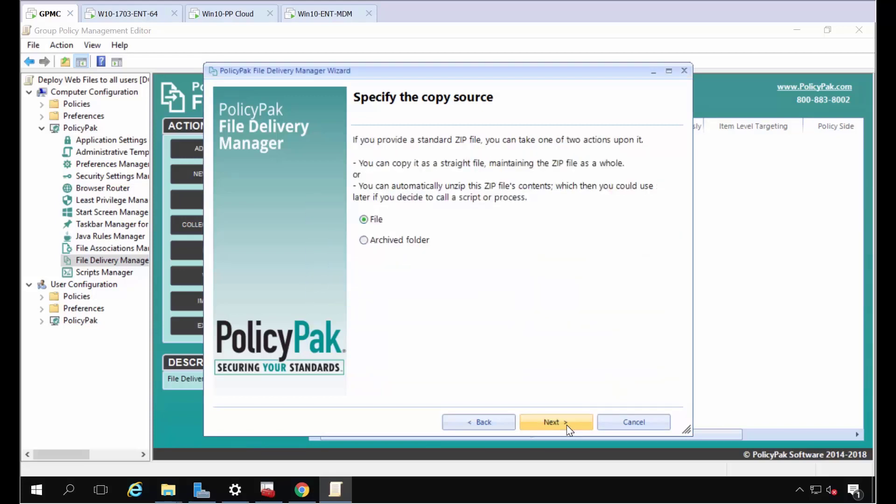
pyautogui.click(490, 423)
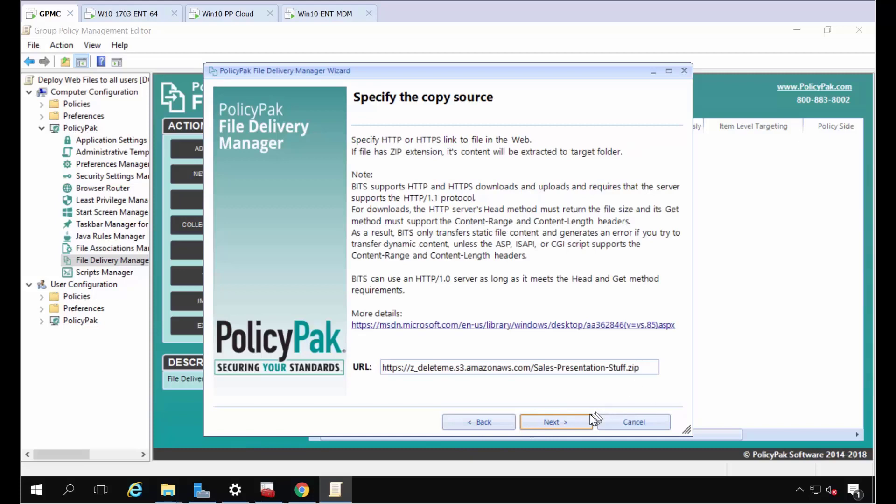
pyautogui.click(573, 423)
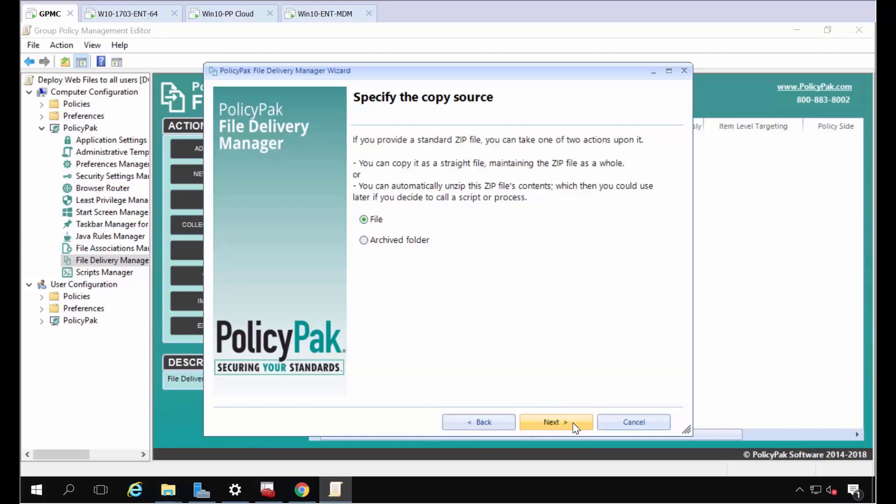
pyautogui.click(382, 241)
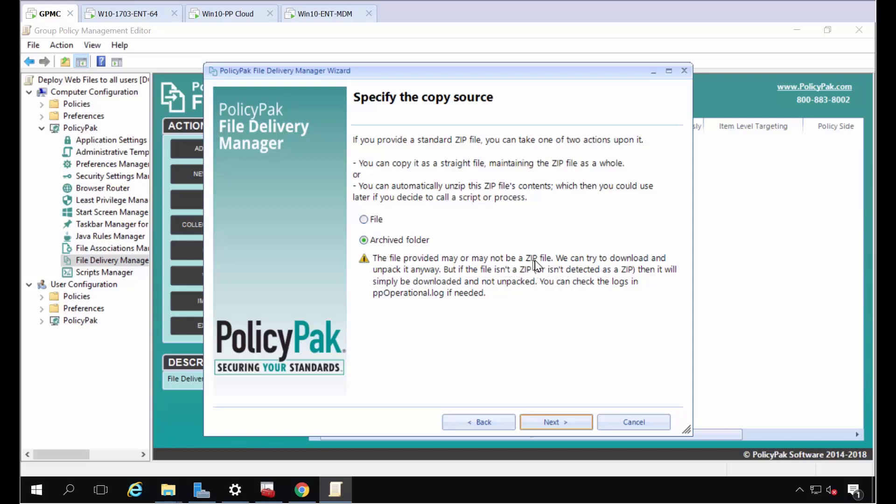
pyautogui.click(548, 423)
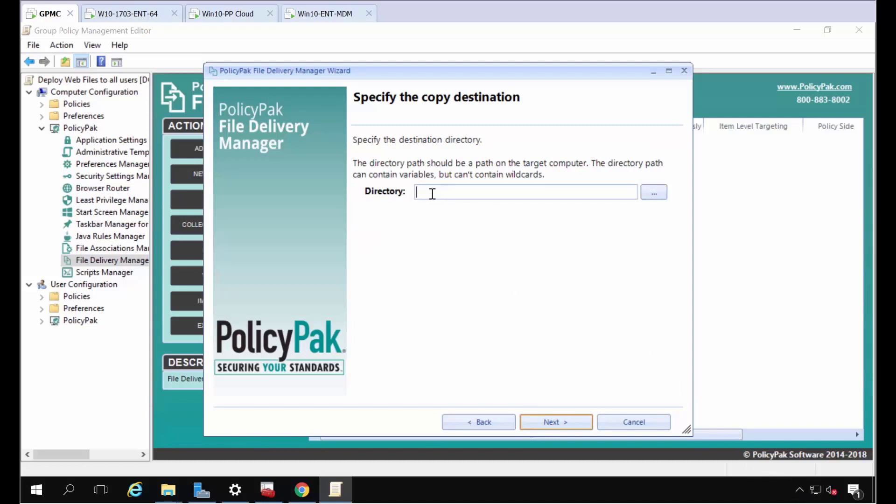
# Set the destination directory to %userprofile%\Desktop\Sales and enable deleting destination files and directories that no longer exist in the source.
pyautogui.write('%userprofile%\\Desktop\\Sales')
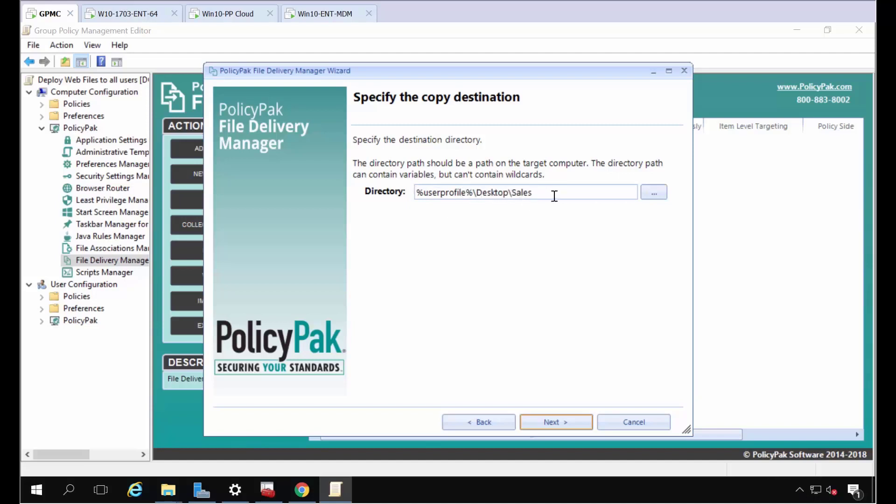
pyautogui.click(544, 422)
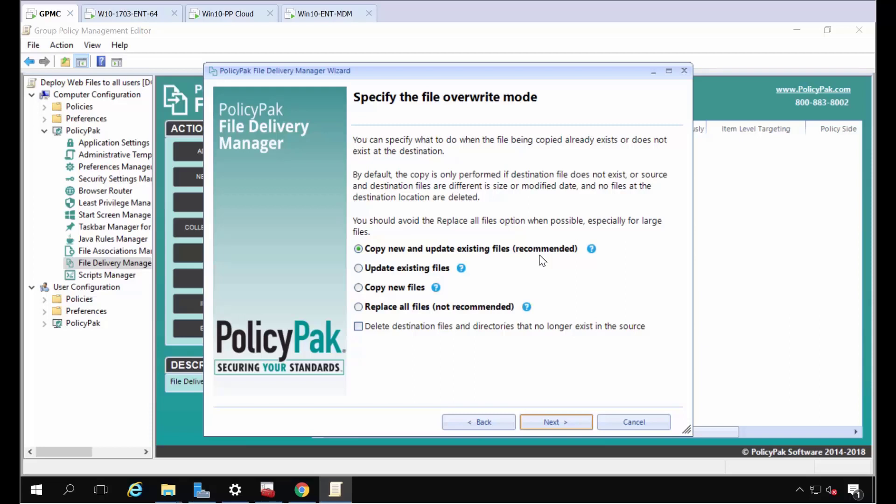
pyautogui.click(385, 332)
pyautogui.click(563, 425)
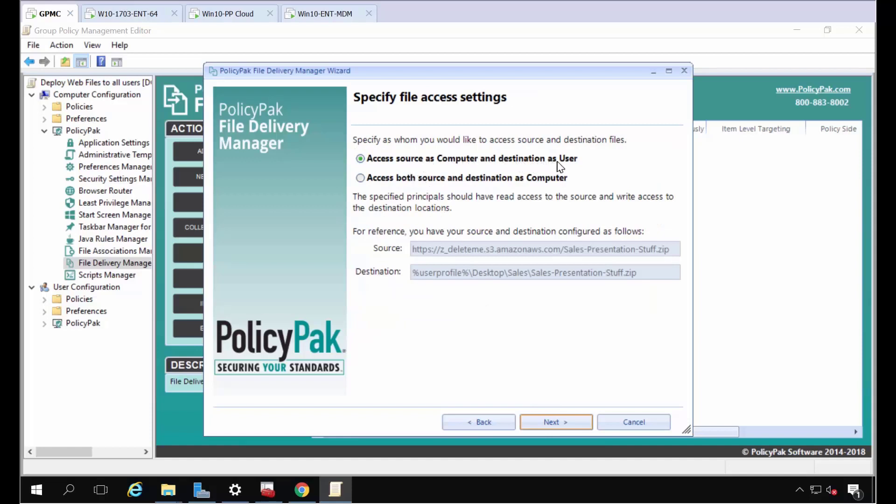
# Accept source access as Computer and destination as User, always-run processing, and no post-copy or revert actions.
pyautogui.click(576, 423)
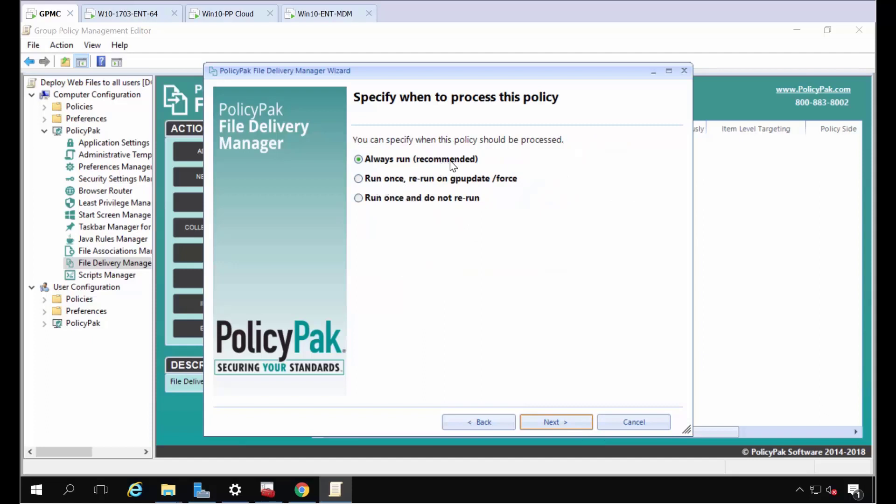
pyautogui.click(558, 422)
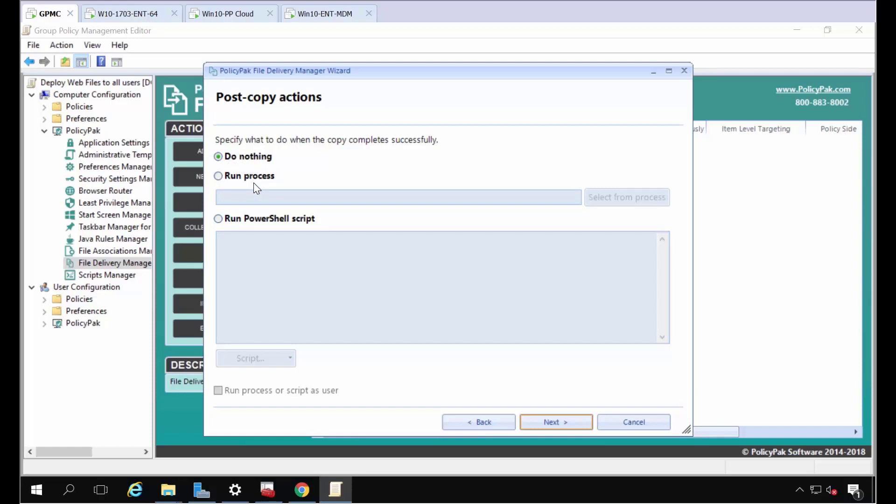
pyautogui.click(551, 431)
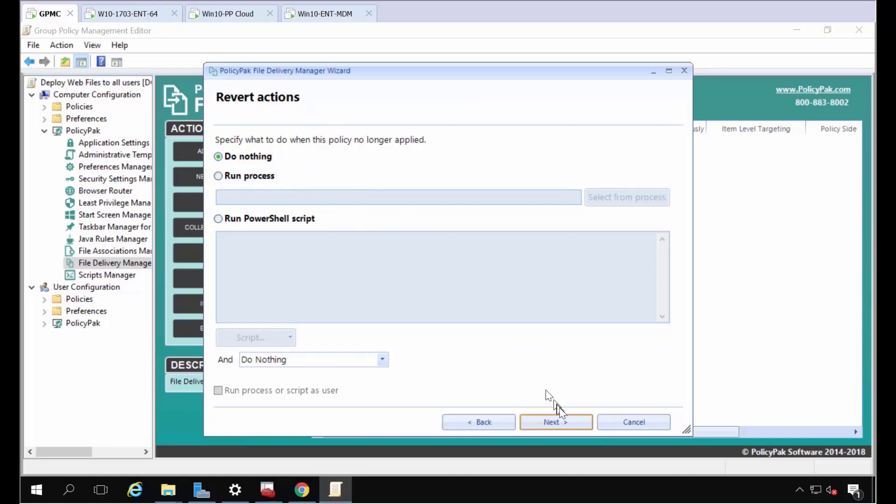
pyautogui.click(568, 427)
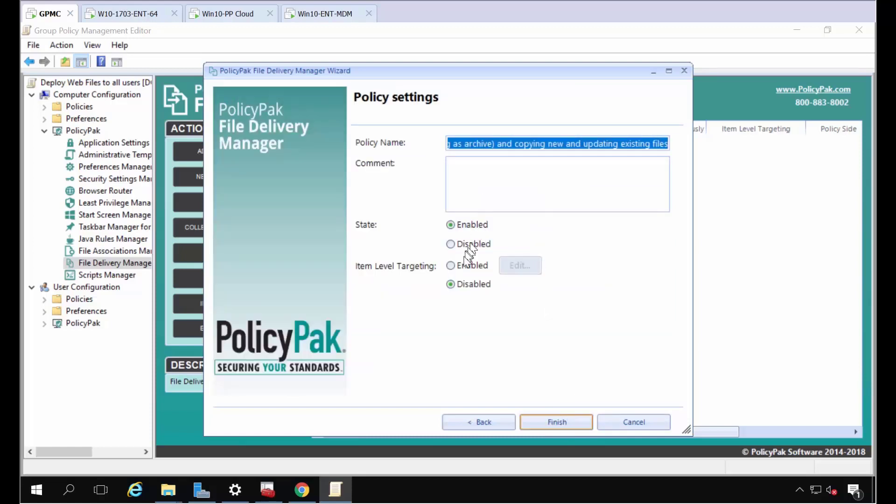
pyautogui.click(461, 270)
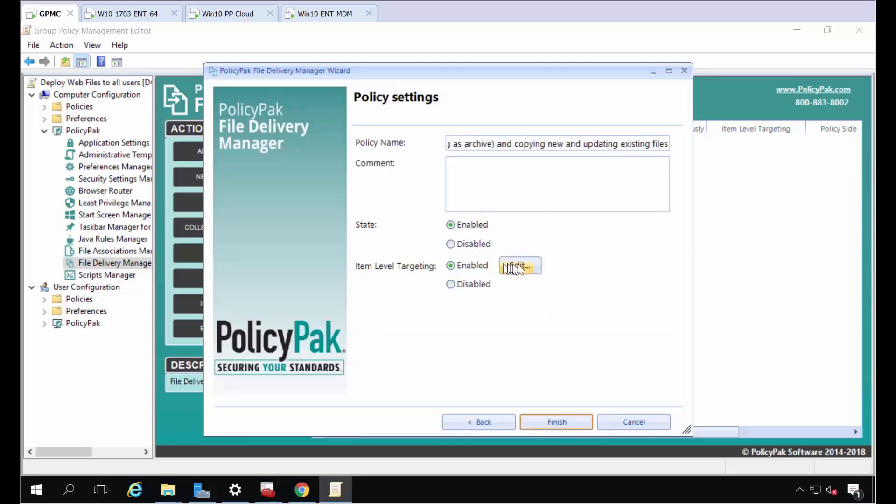
pyautogui.click(521, 265)
pyautogui.click(344, 158)
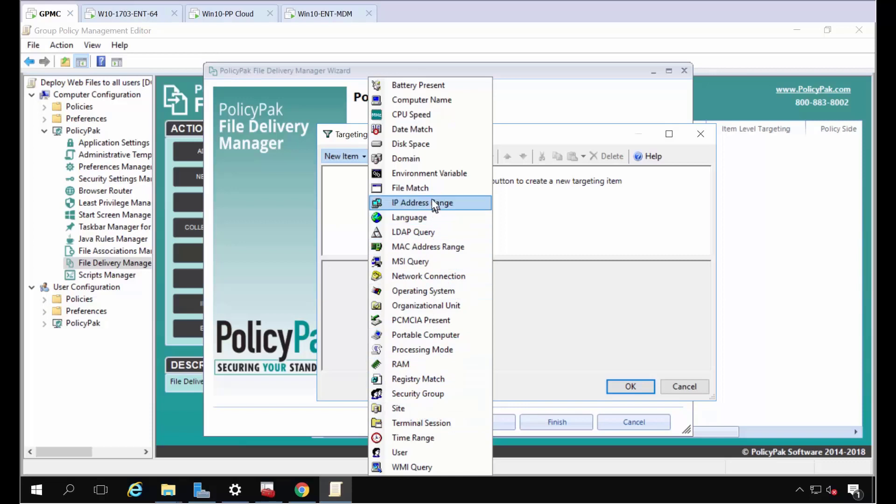
pyautogui.press('Escape')
pyautogui.press('Escape')
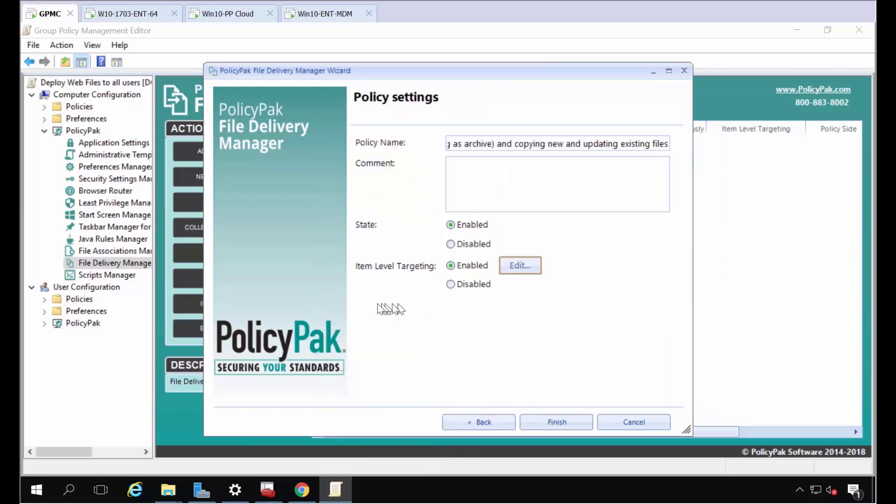
# Set Item Level Targeting to disabled and finish creating the web policy.
pyautogui.click(450, 284)
pyautogui.click(556, 423)
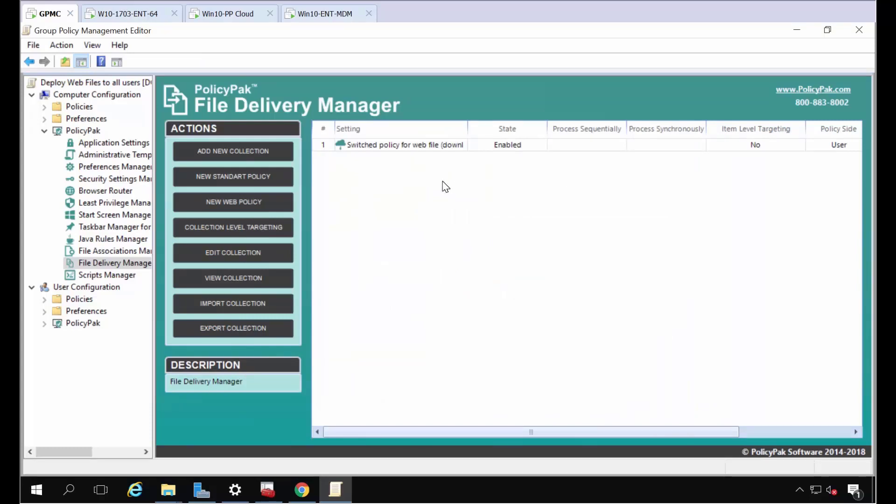
# Restore the policy editor to a smaller window and minimize the console and folder windows behind it.
pyautogui.doubleClick(566, 33)
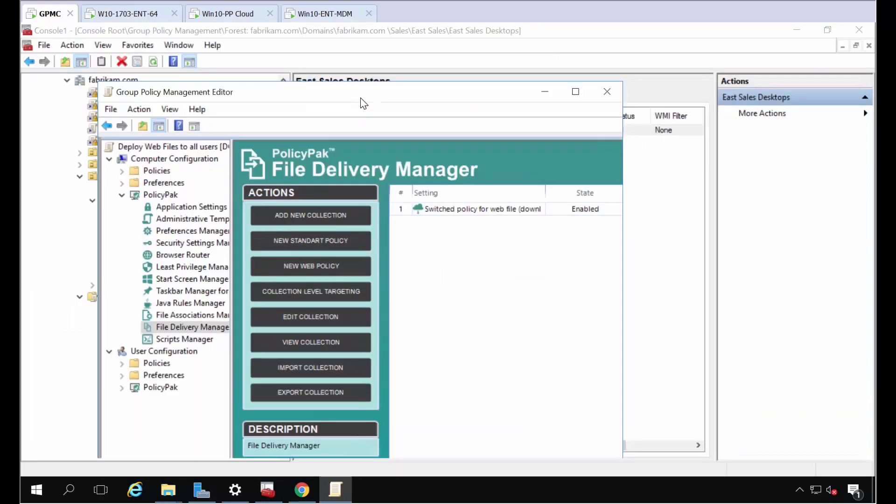
pyautogui.click(797, 29)
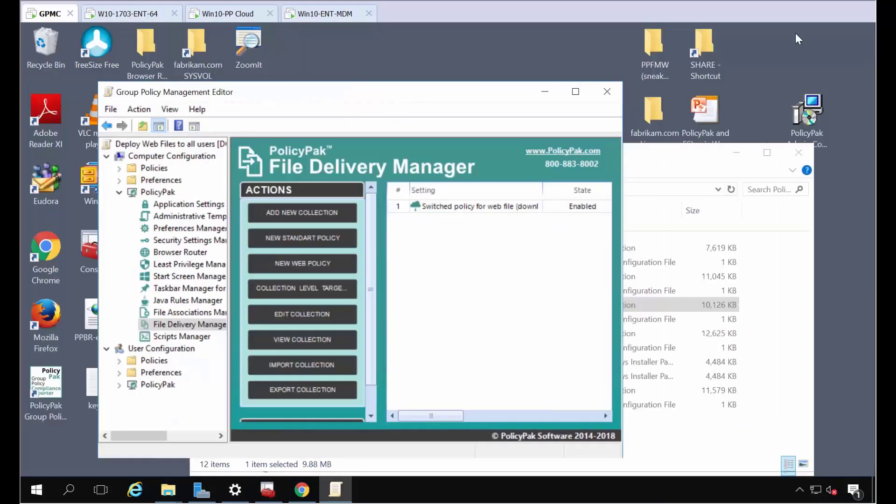
pyautogui.click(737, 152)
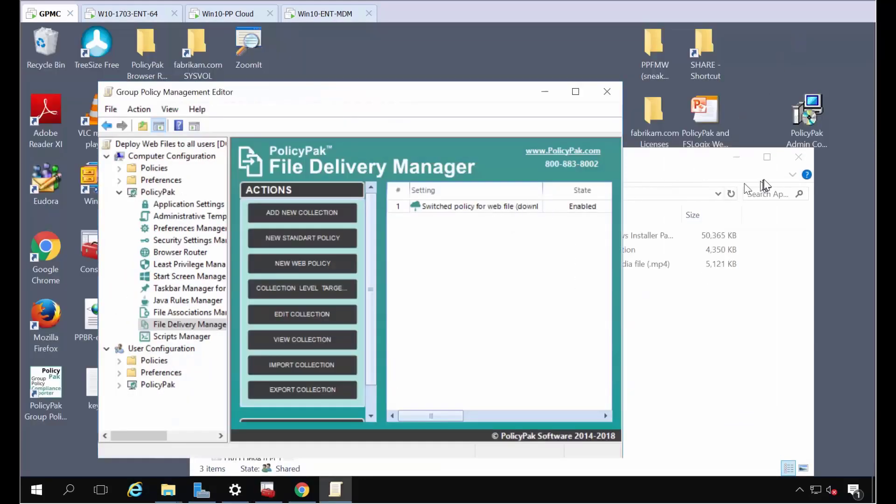
pyautogui.click(748, 161)
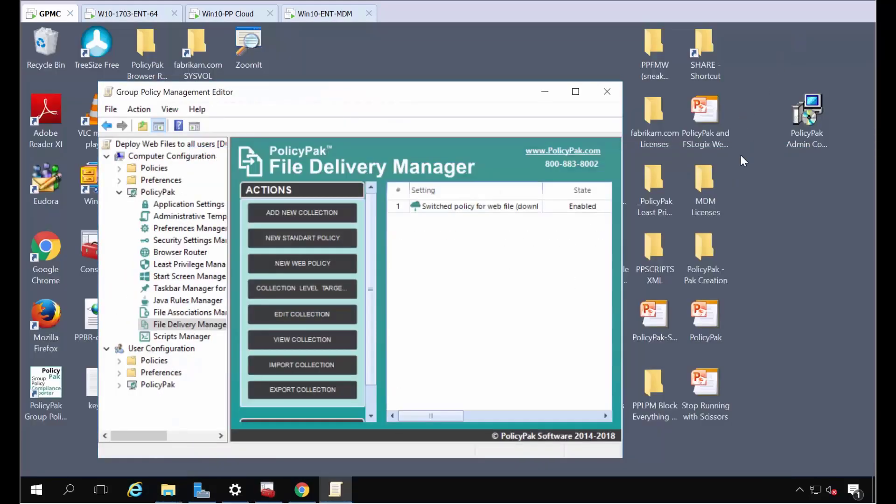
# Export the web file policy as an XML file named PPFDM-web-out1 on the Desktop.
pyautogui.click(450, 206)
pyautogui.rightClick(450, 205)
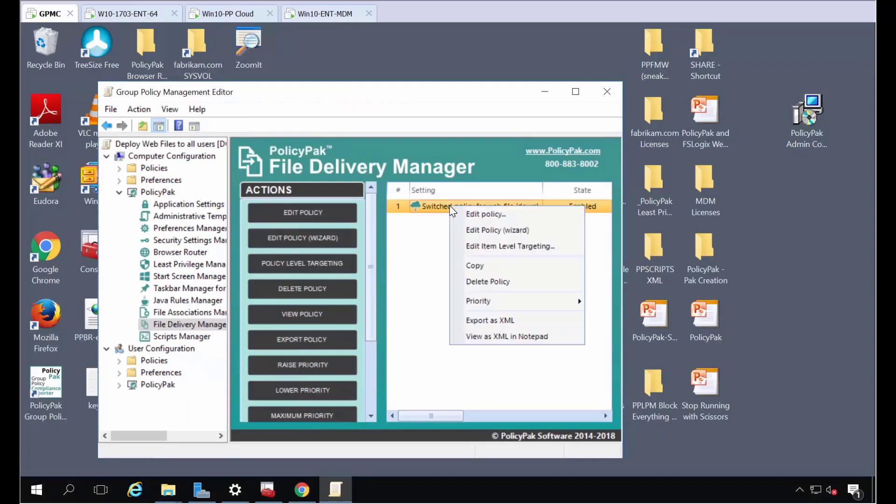
pyautogui.click(495, 317)
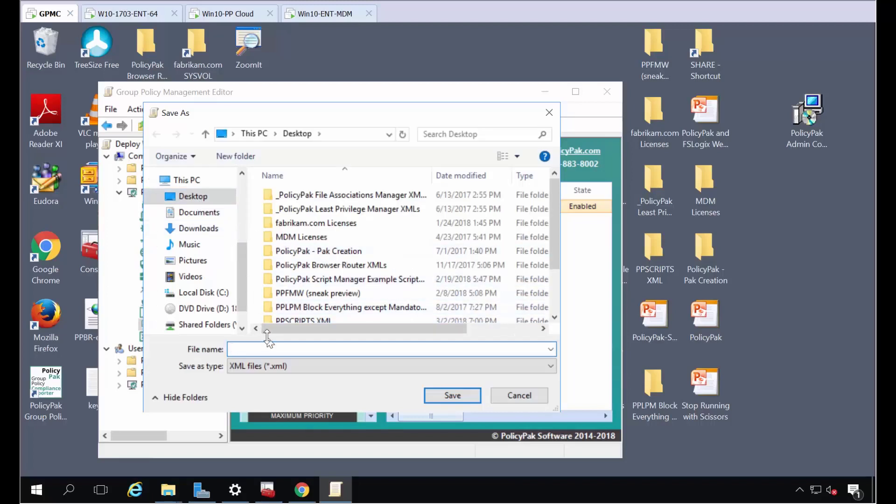
pyautogui.write('PPFDM-web-out1')
pyautogui.press('Return')
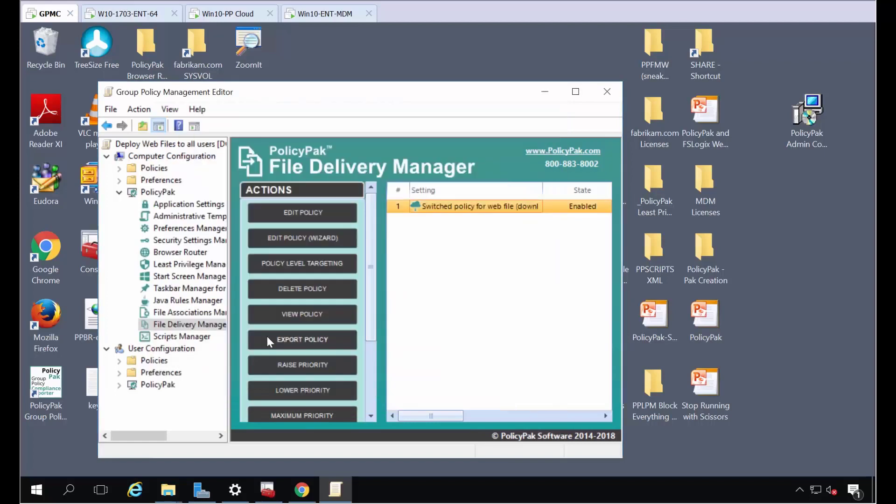
# Minimize the policy editor, launch the PolicyPak Exporter Tool and choose to create a new MSI installer.
pyautogui.click(546, 96)
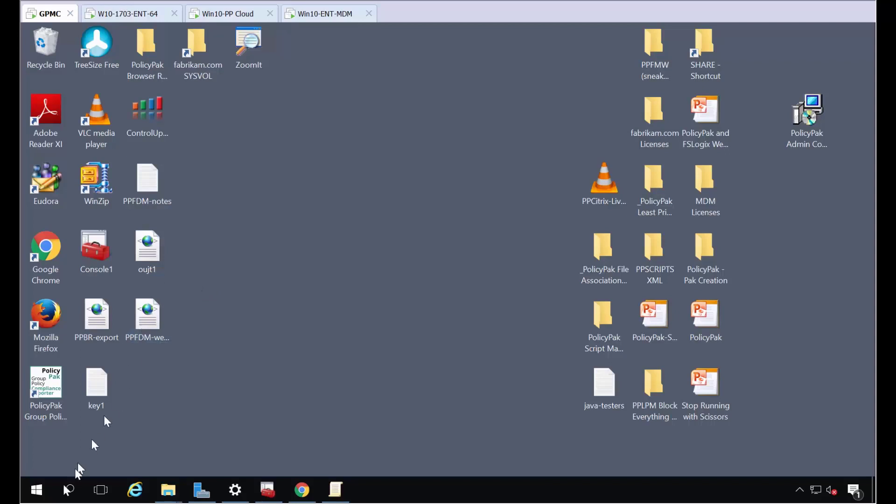
pyautogui.click(36, 489)
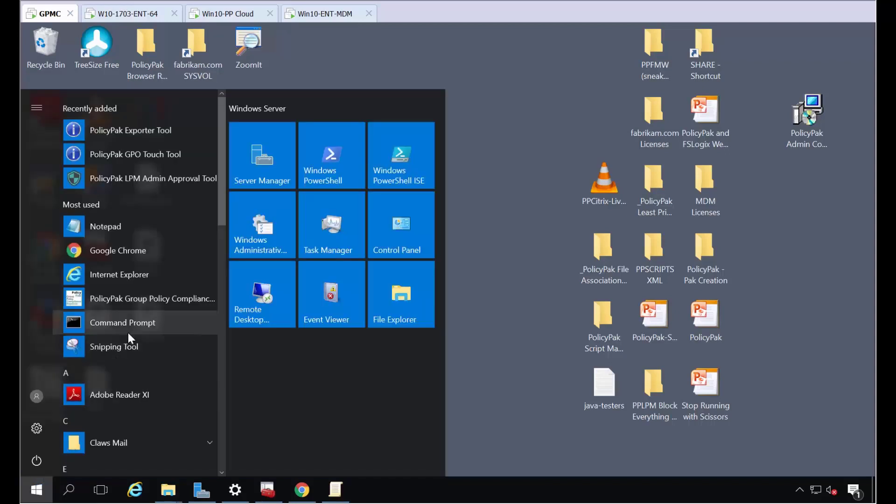
pyautogui.click(139, 130)
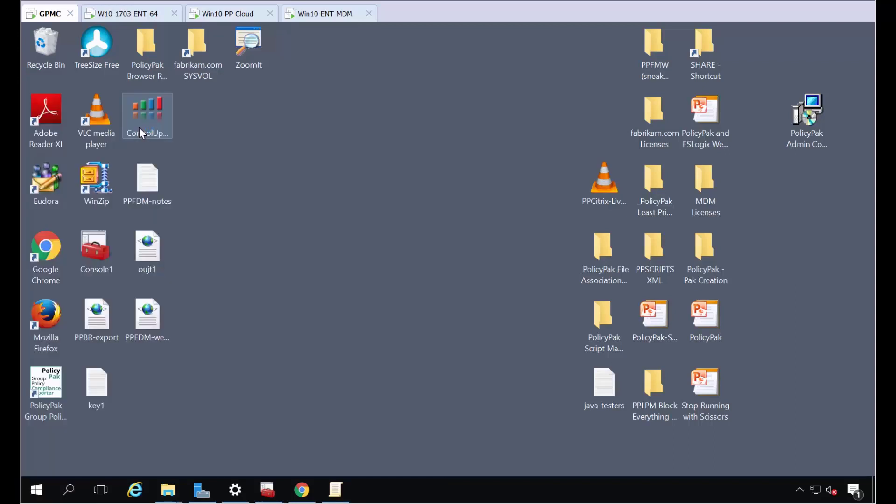
pyautogui.moveTo(209, 139); pyautogui.dragTo(218, 57)
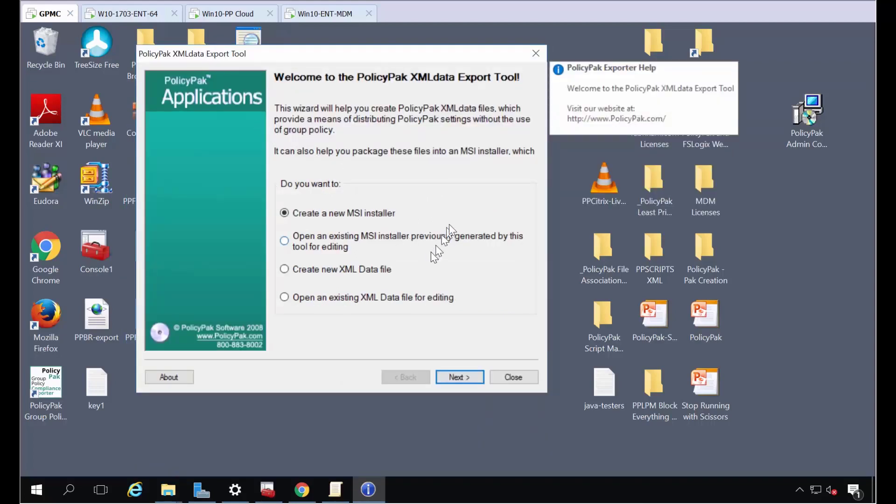
pyautogui.press('Return')
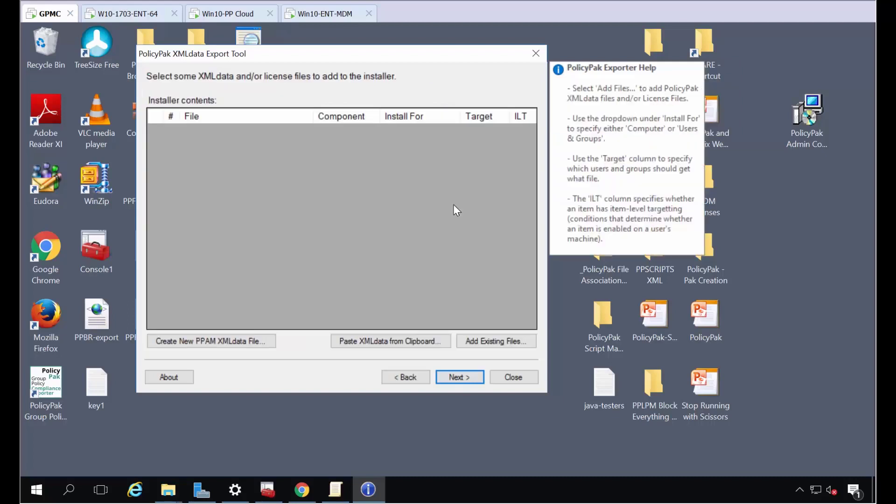
# Add the existing PPFDM-web-out1 XML file to the installer contents and resize the File and Component columns to show their full values.
pyautogui.click(483, 342)
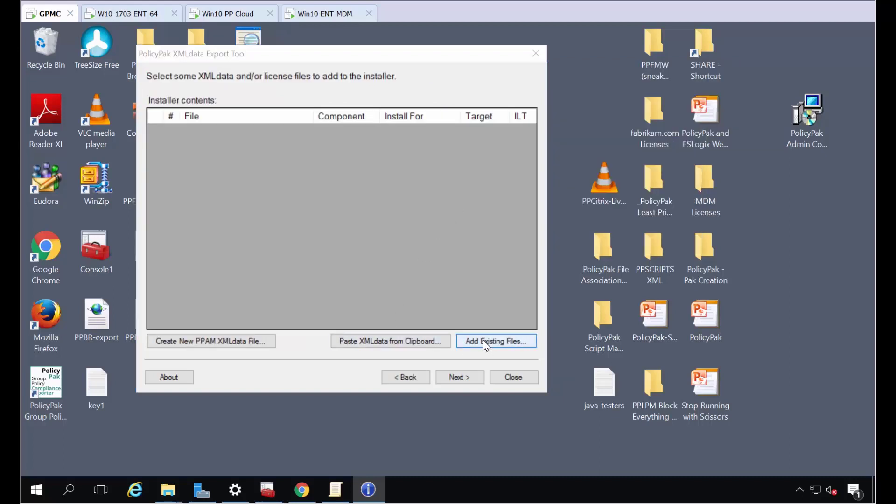
pyautogui.scroll(-1, 323, 264)
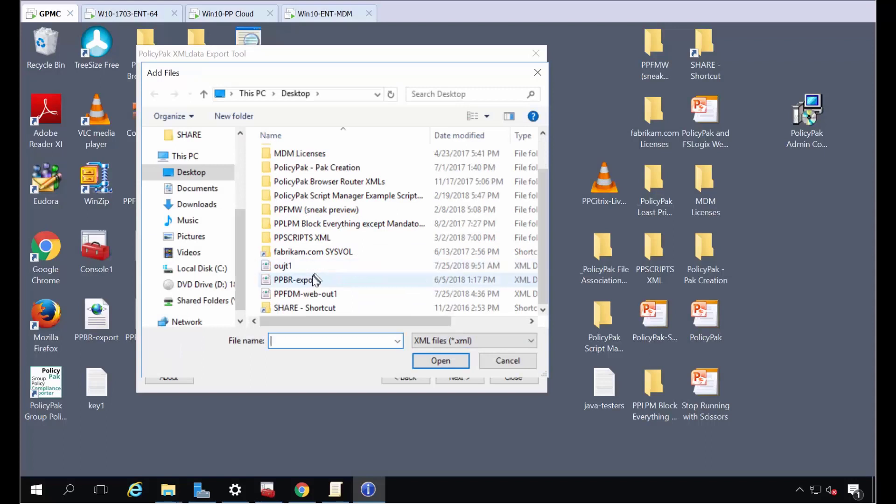
pyautogui.doubleClick(310, 295)
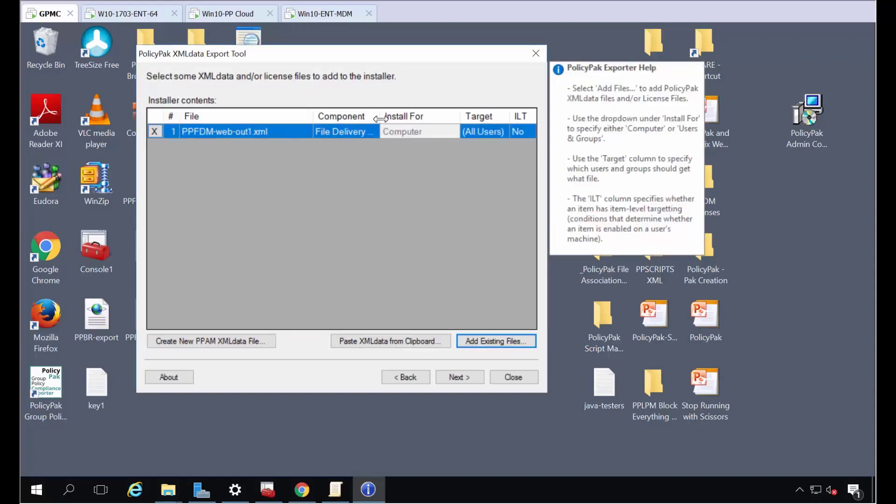
pyautogui.moveTo(380, 116); pyautogui.dragTo(409, 117)
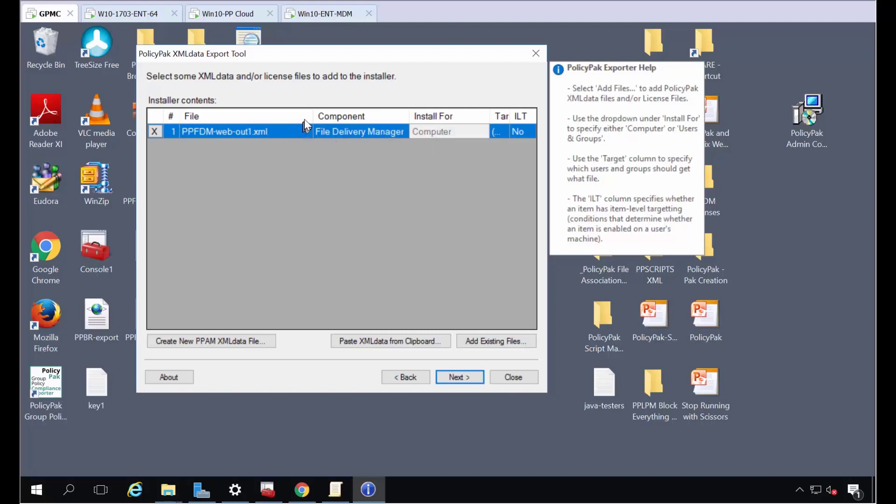
pyautogui.moveTo(313, 117); pyautogui.dragTo(273, 119)
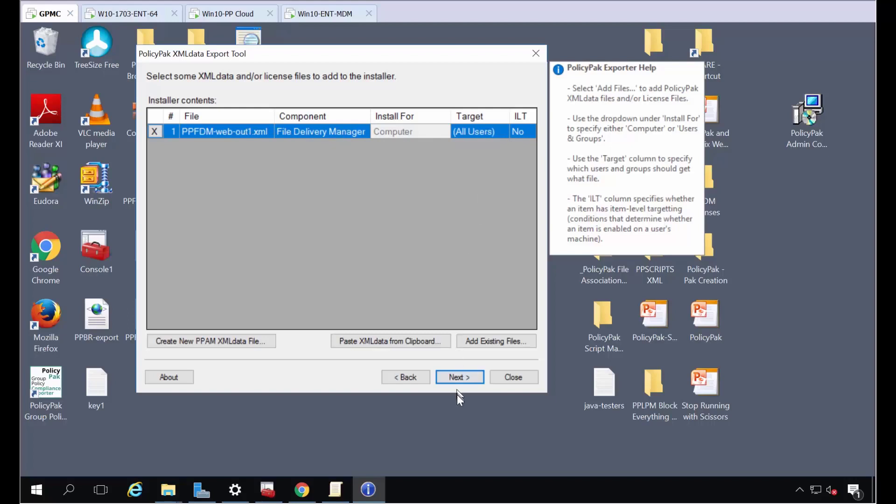
# Save the installer in C:\SHARE as File-deploy-example-mdm1 and finish the export wizard.
pyautogui.click(465, 382)
pyautogui.click(464, 382)
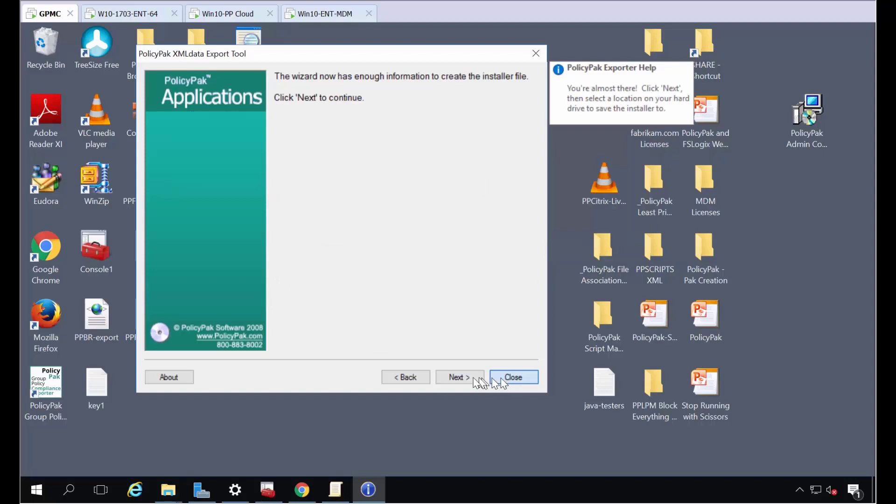
pyautogui.click(457, 380)
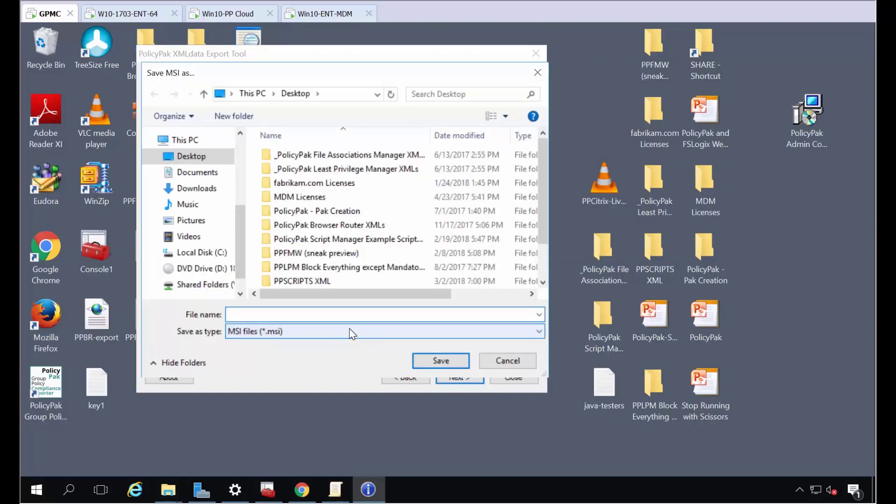
pyautogui.write('c:\\sha')
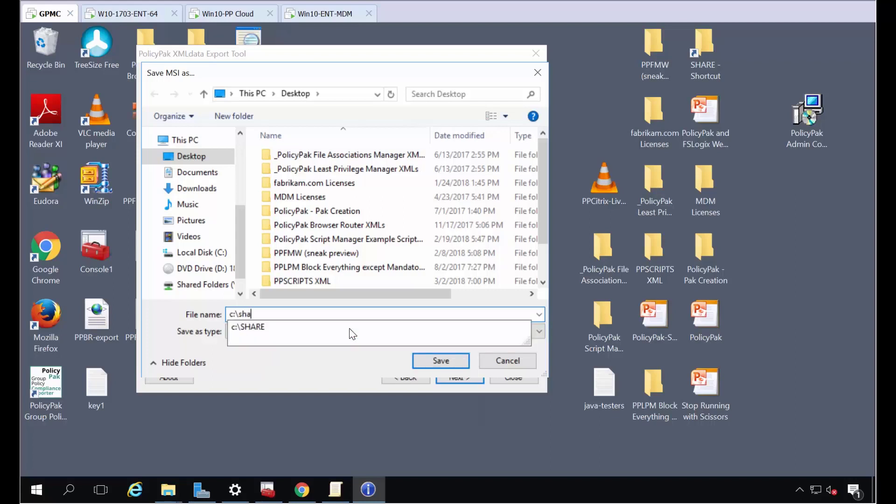
pyautogui.click(349, 328)
pyautogui.press('Return')
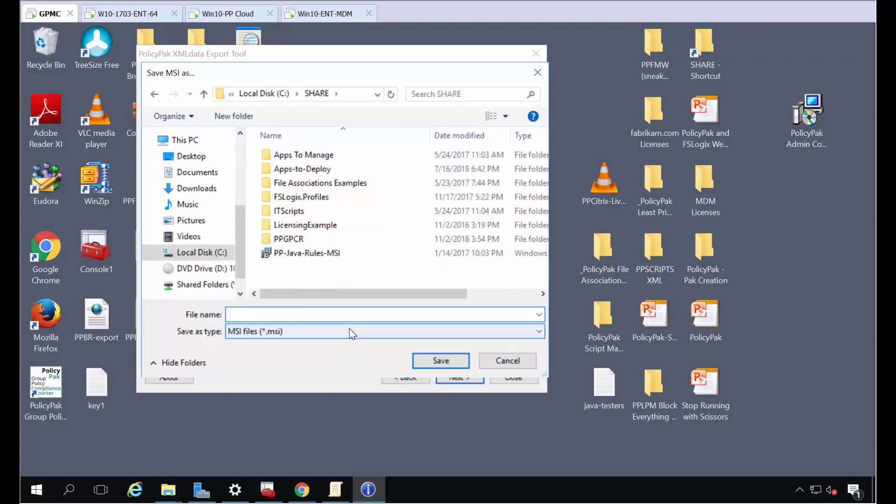
pyautogui.write('File-deploy-example-')
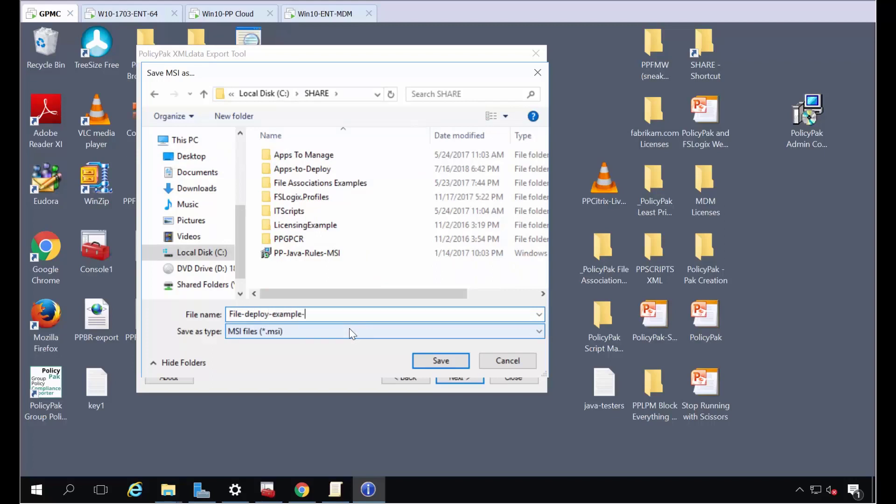
pyautogui.write('mdm1')
pyautogui.press('Return')
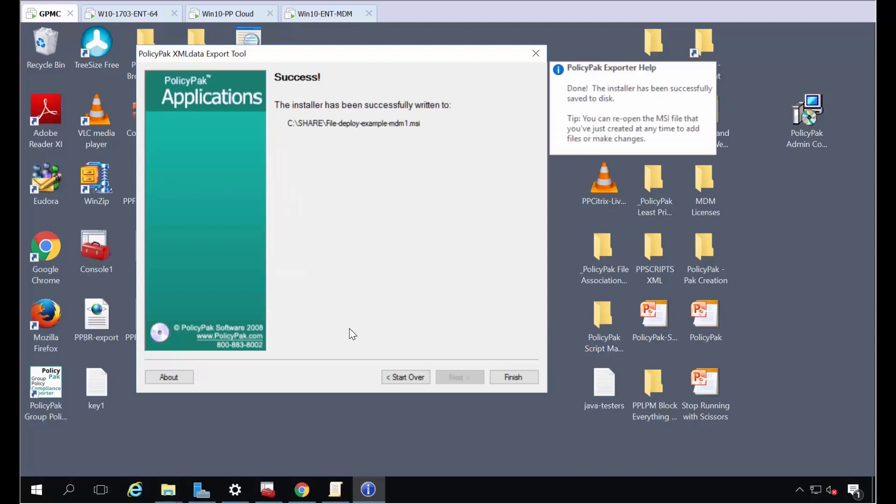
pyautogui.click(505, 382)
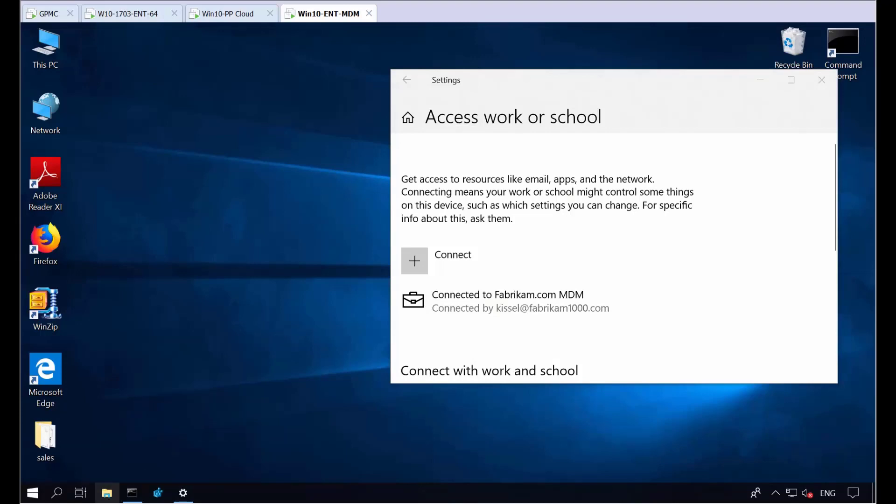
# On the Win10-ENT-MDM machine, check the installed programs for PolicyPak Client-Side Extension and Packaged PolicyPak Settings, then close the list.
pyautogui.click(31, 495)
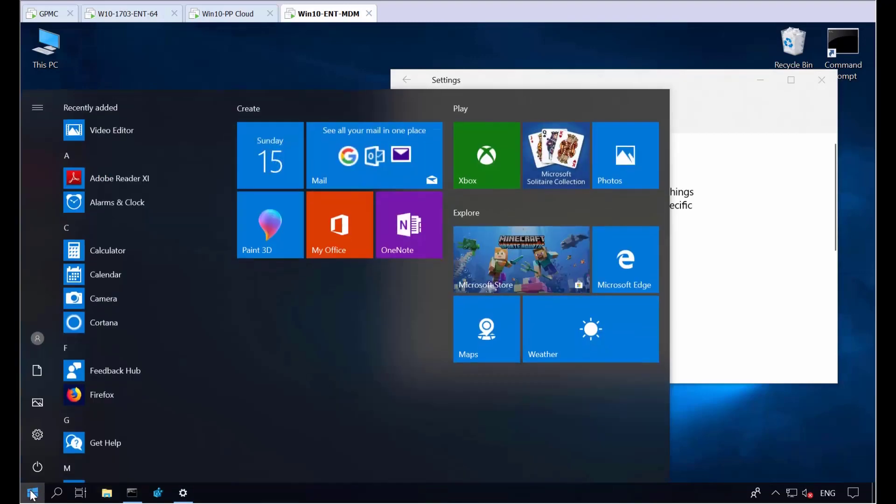
pyautogui.write('con')
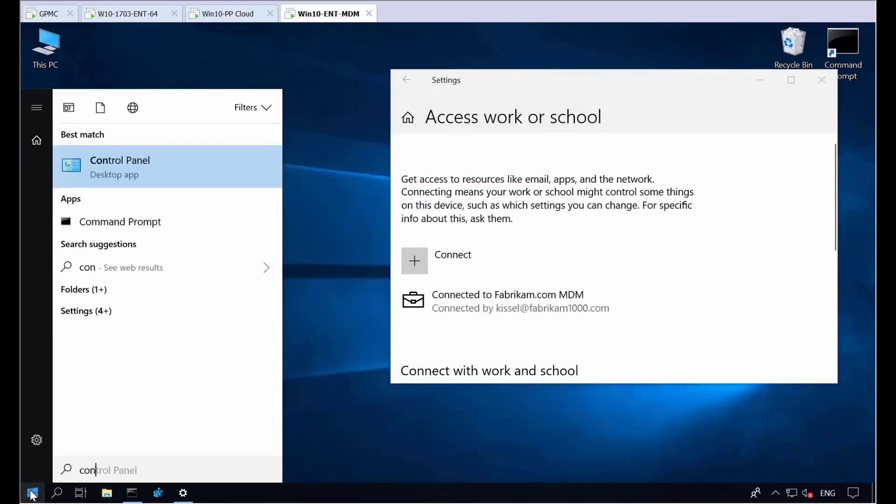
pyautogui.press('Return')
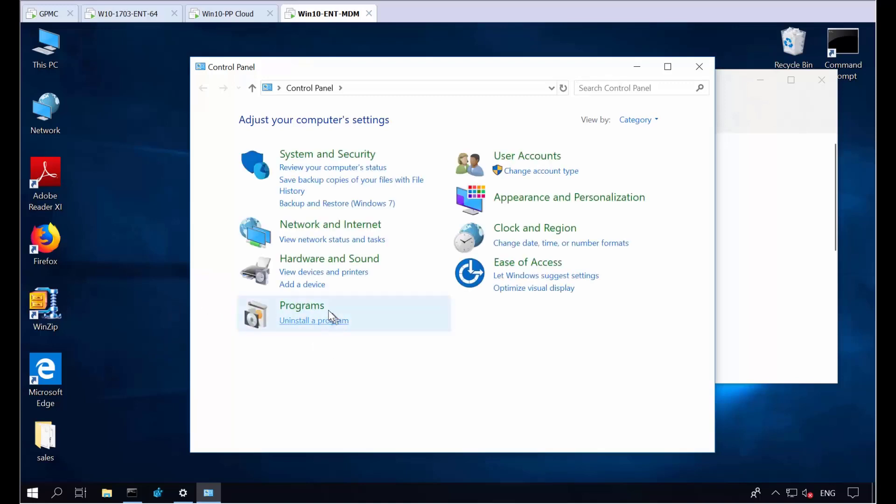
pyautogui.click(312, 321)
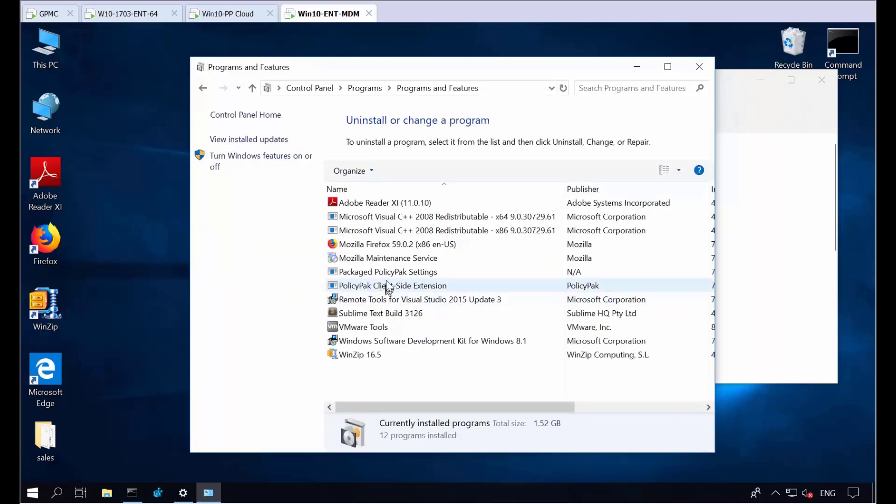
pyautogui.click(386, 290)
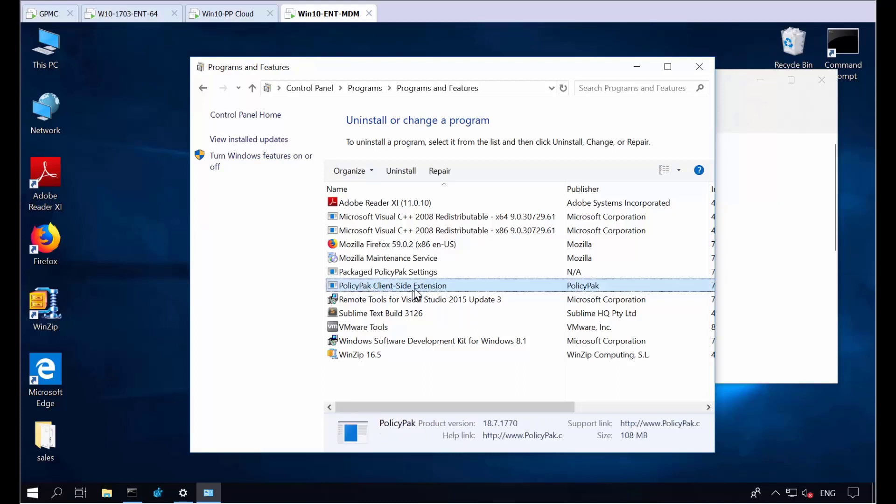
pyautogui.click(422, 276)
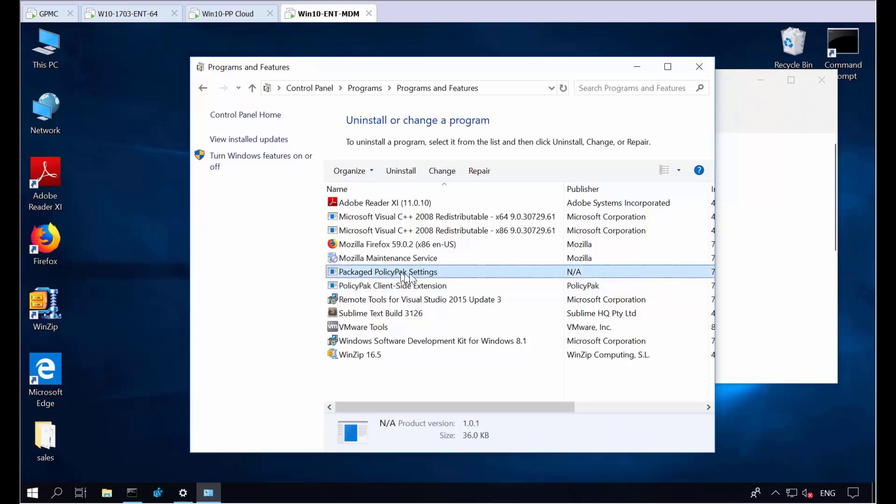
pyautogui.click(700, 67)
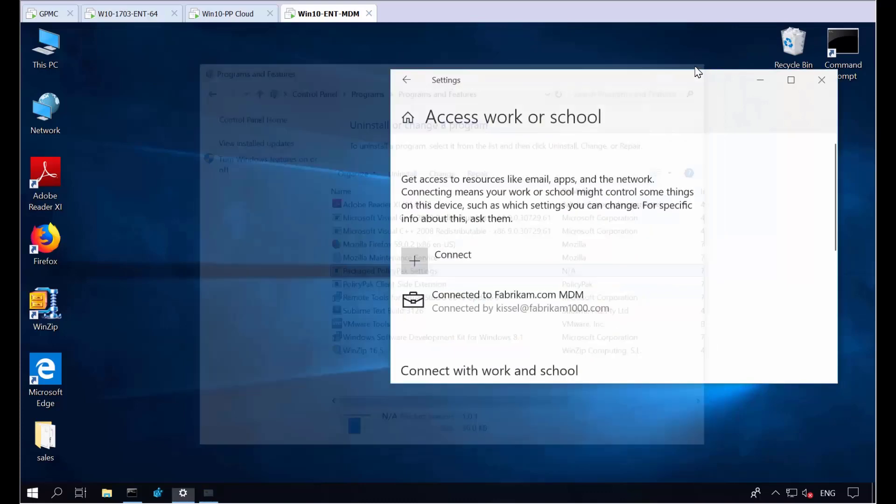
# Examine the delivered files in the desktop sales folder and view the managersguide009 PDF, closing it when done.
pyautogui.doubleClick(60, 436)
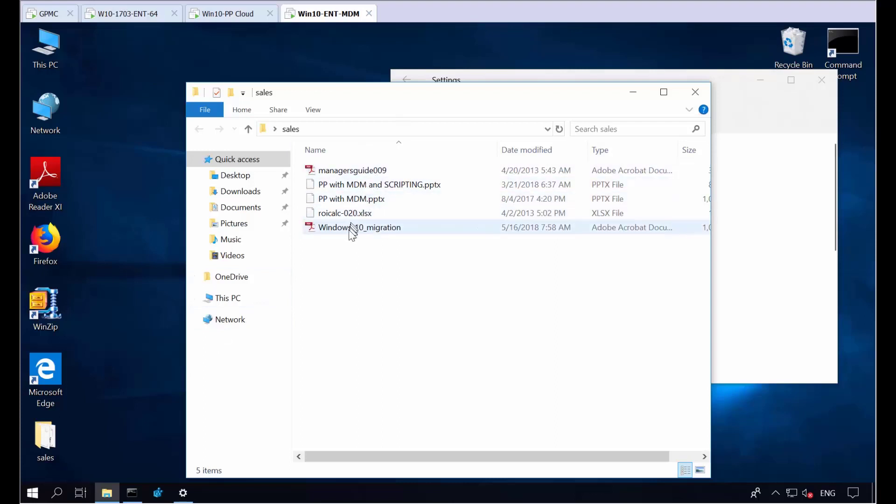
pyautogui.doubleClick(379, 174)
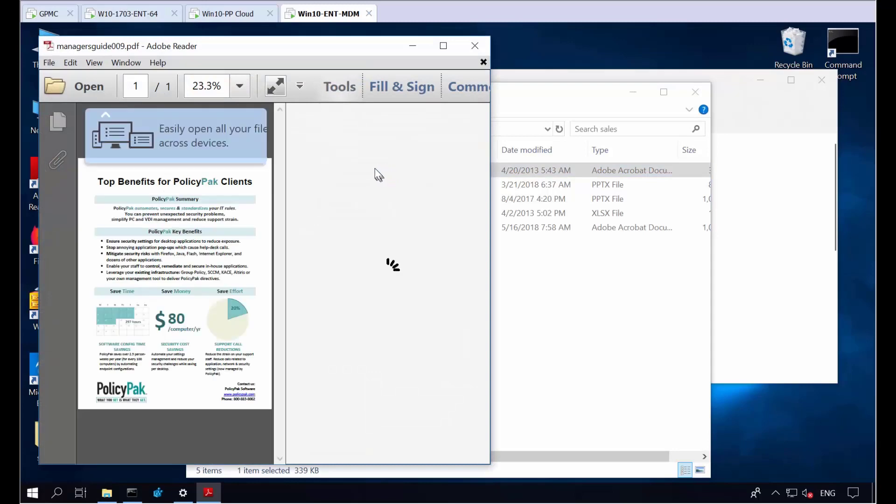
pyautogui.moveTo(370, 50); pyautogui.dragTo(685, 245)
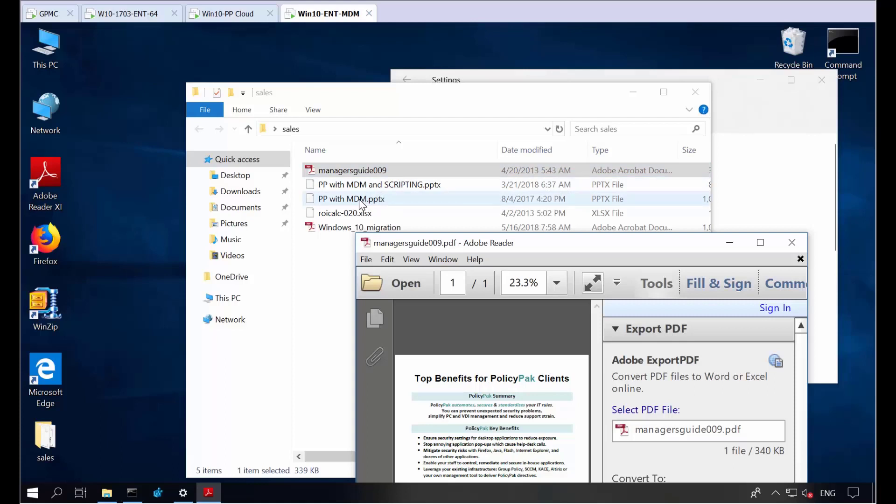
pyautogui.click(793, 244)
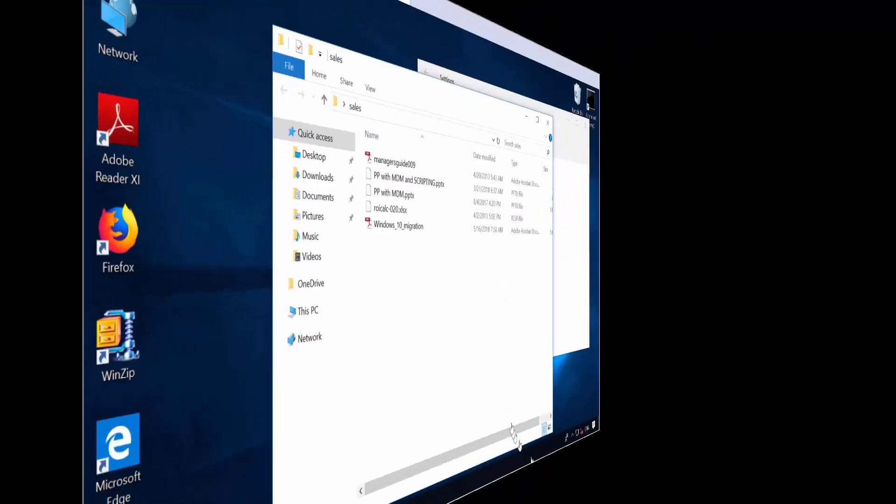
# Close the sales folder and run ppupdate from a Command Prompt to refresh the PolicyPak policies on the MDM machine.
pyautogui.click(538, 381)
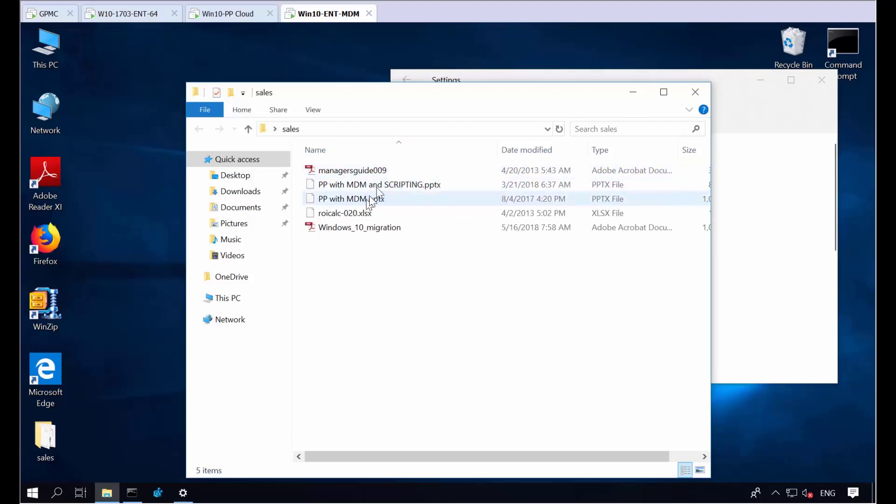
pyautogui.click(702, 94)
pyautogui.doubleClick(840, 35)
pyautogui.click(536, 248)
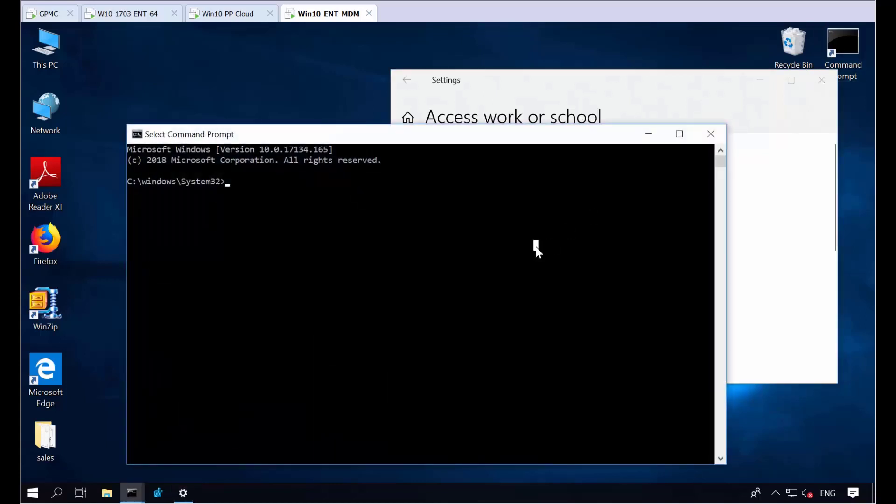
pyautogui.write('gpupdate')
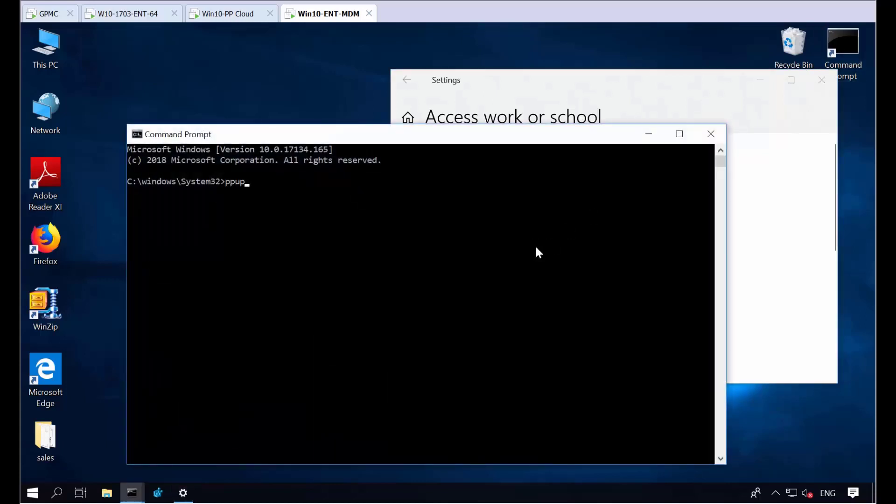
pyautogui.press('Return')
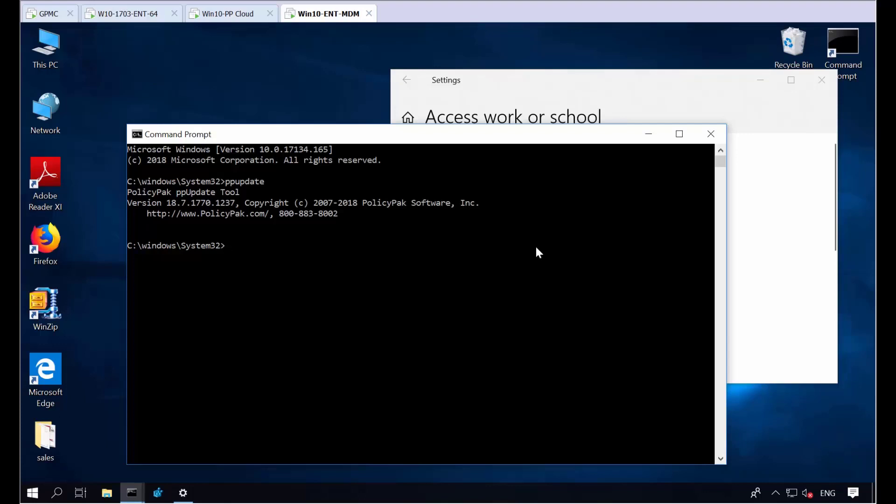
# Minimize the Command Prompt and reopen the desktop sales folder to check its refreshed files.
pyautogui.click(649, 135)
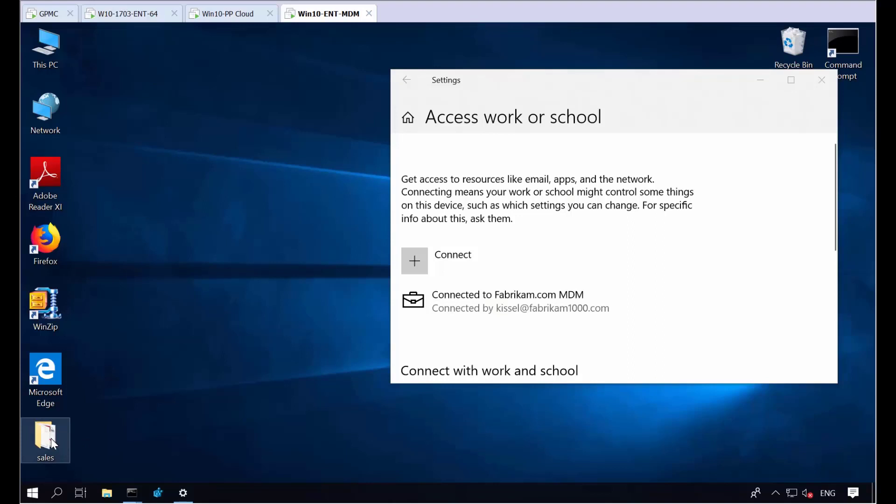
pyautogui.moveTo(52, 441)
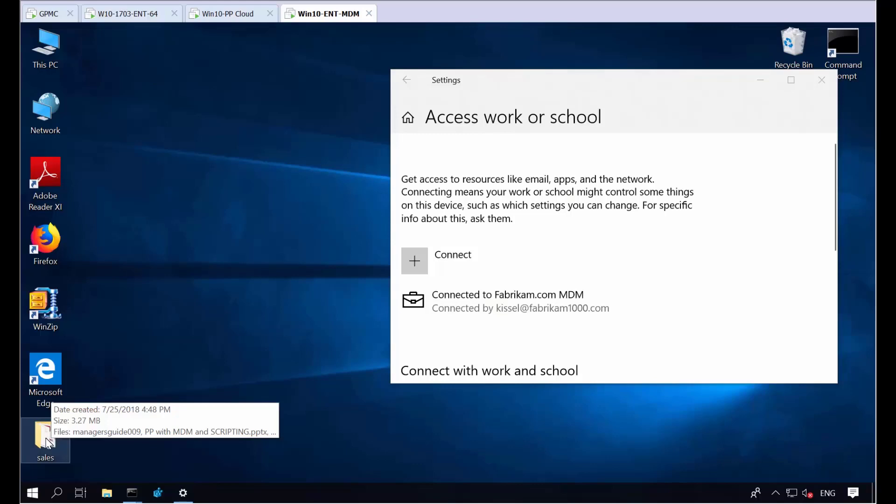
pyautogui.doubleClick(51, 442)
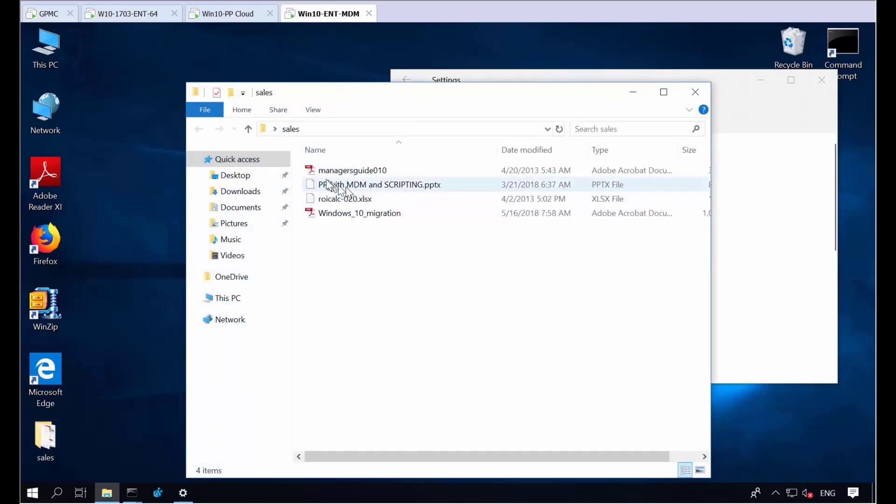